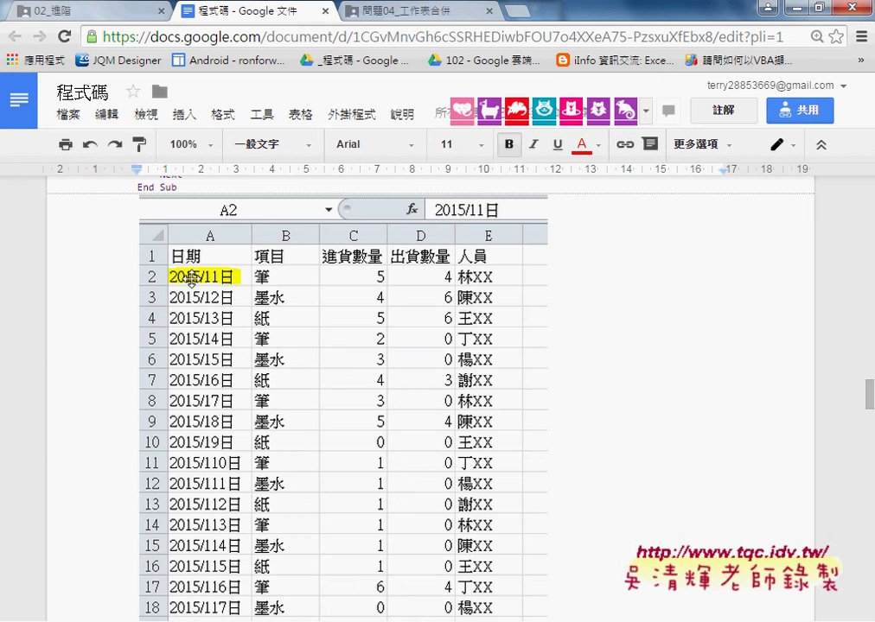
Step: In the Google Doc, highlight the sheet-name date expression and the 2015/ date line
scroll(455, 348, "down", 4)
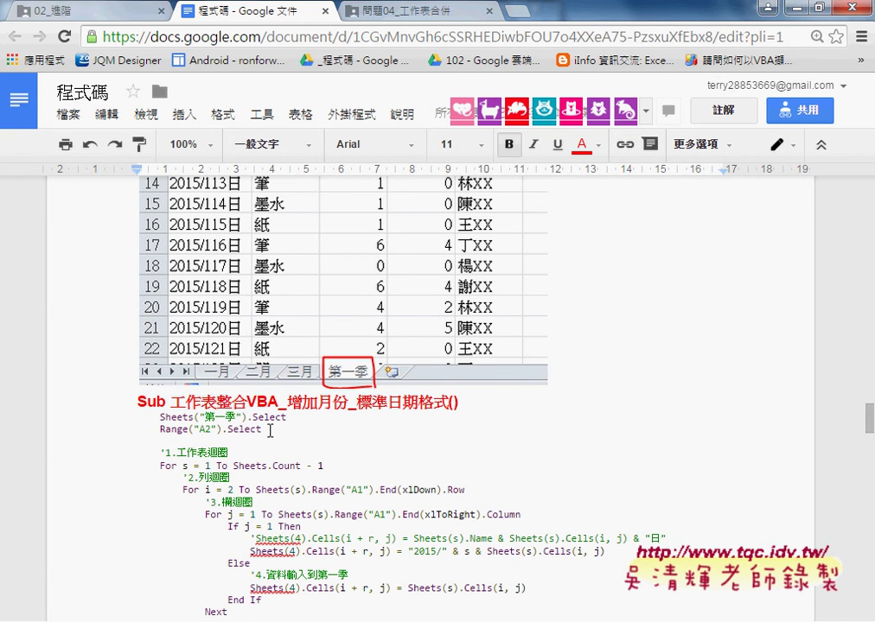
scroll(458, 372, "down", 1)
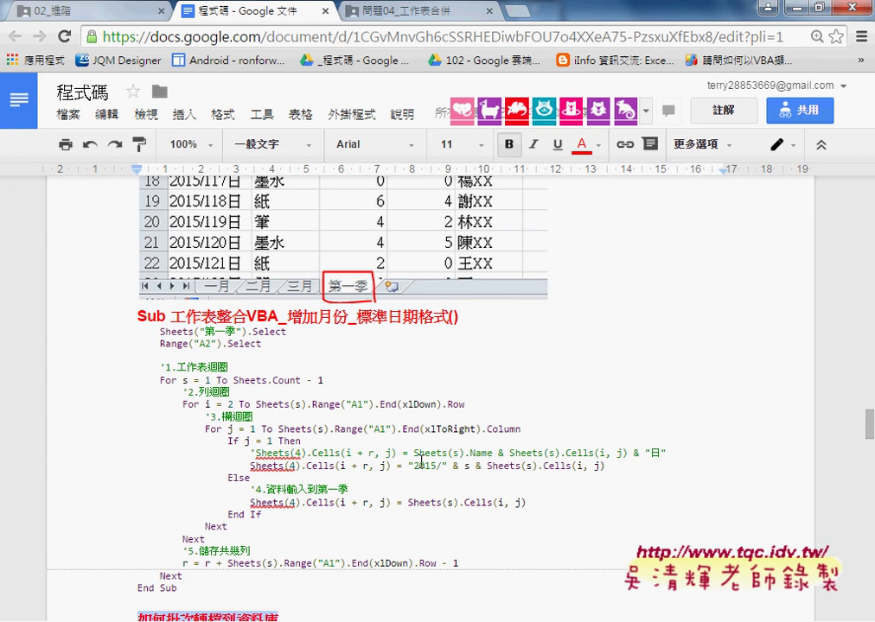
left_click_drag(667, 453, 410, 452)
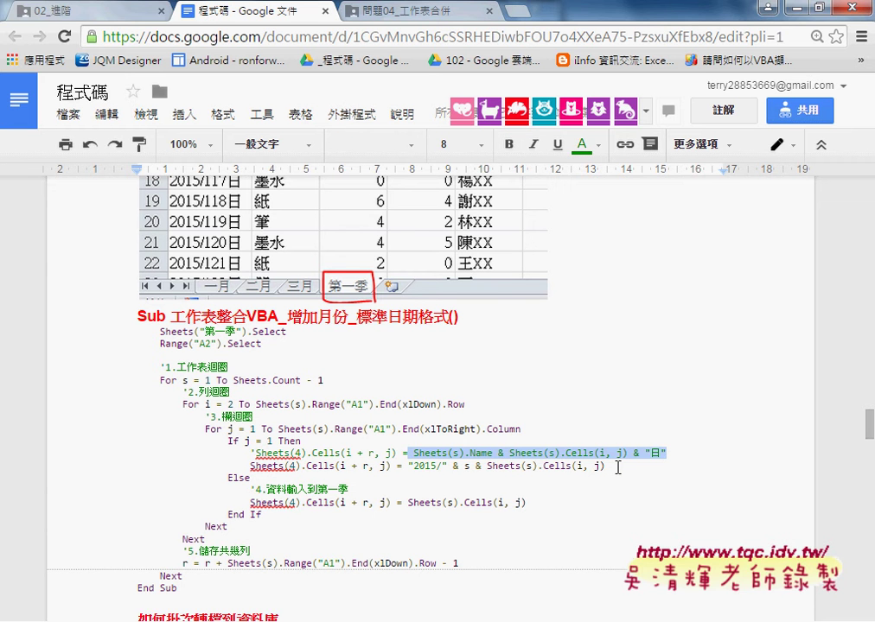
left_click_drag(605, 465, 451, 467)
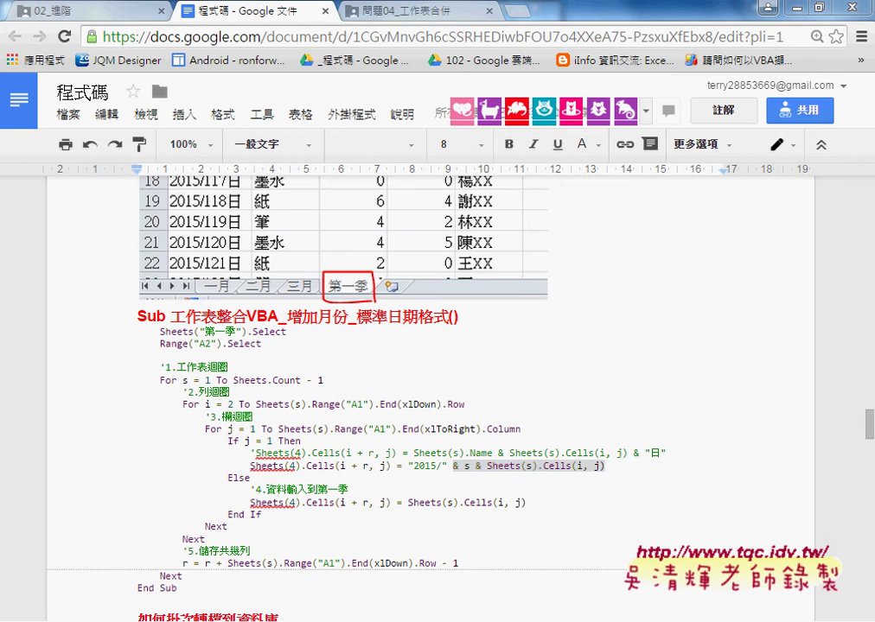
Step: Bring the VBA editor forward showing the 標準日期格式 macro, with the selection cleared
mouse_move(318, 580)
left_click(301, 565)
left_click(640, 509)
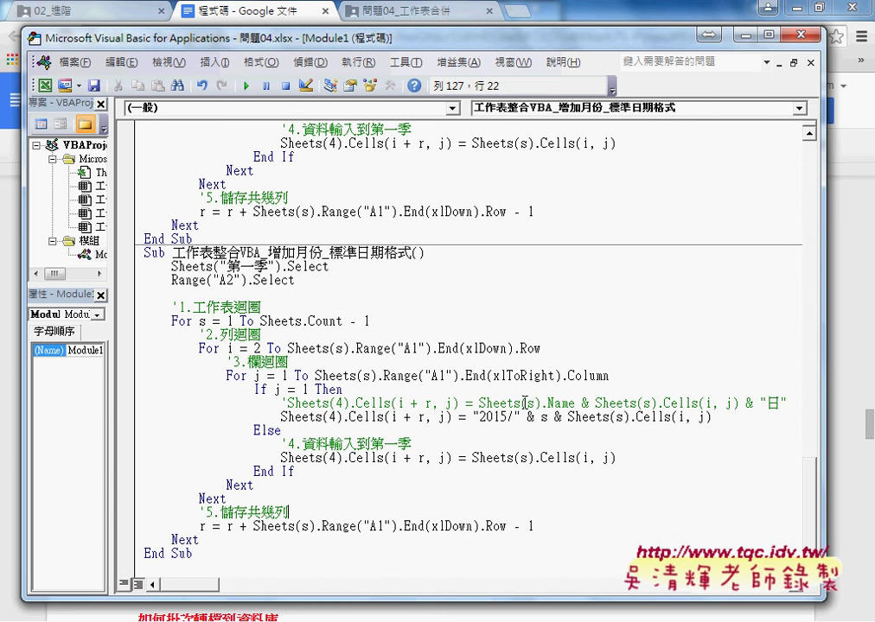
left_click_drag(794, 403, 678, 402)
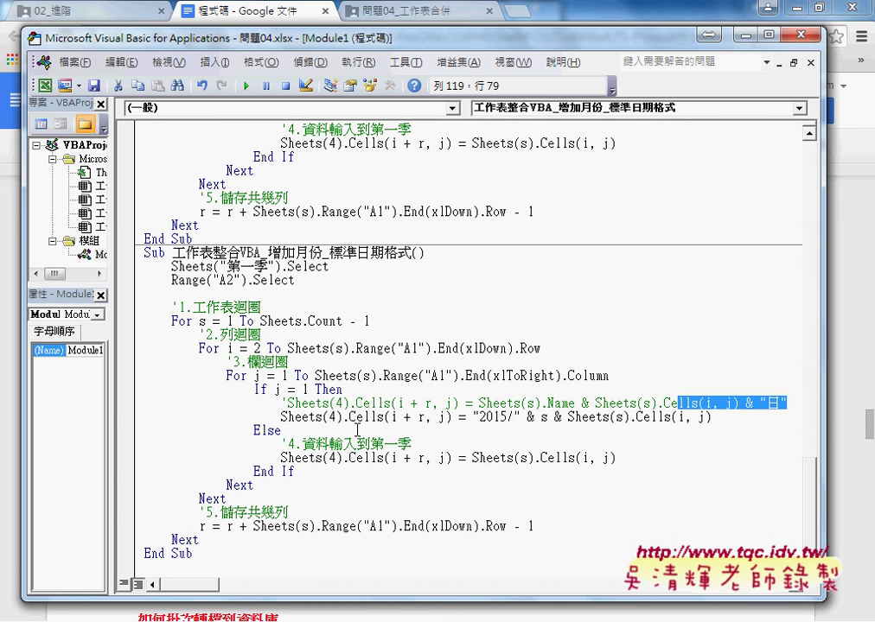
left_click_drag(193, 553, 140, 252)
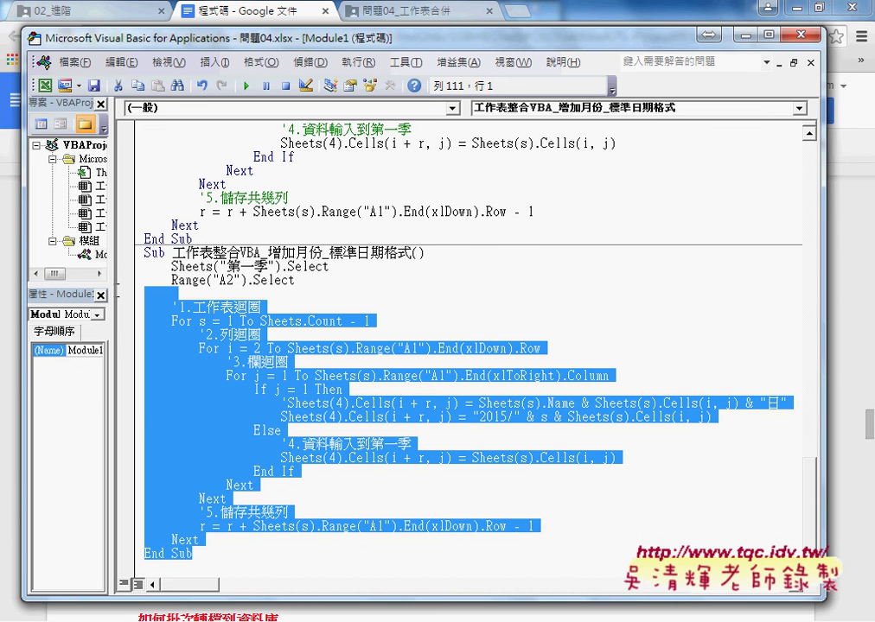
left_click(387, 309)
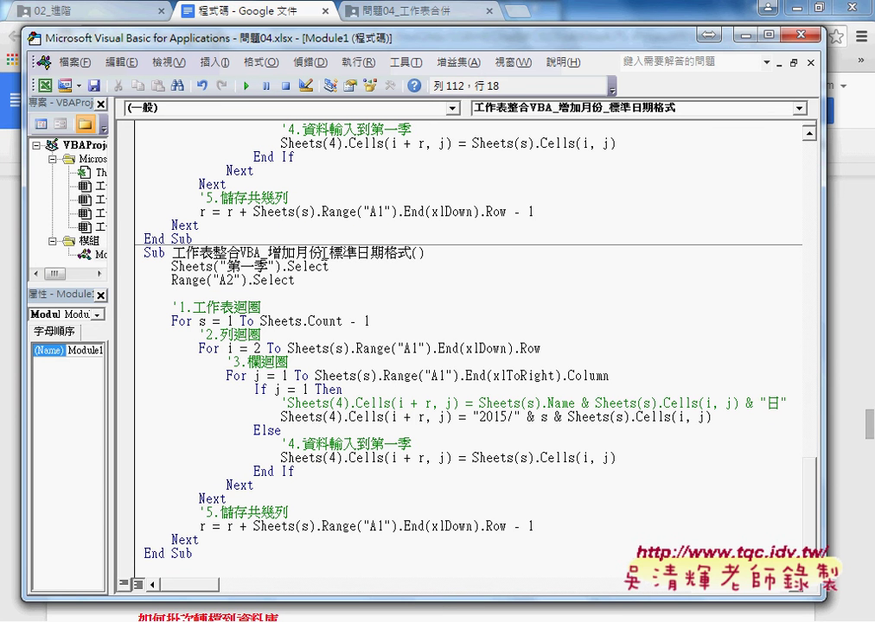
left_click_drag(321, 252, 411, 251)
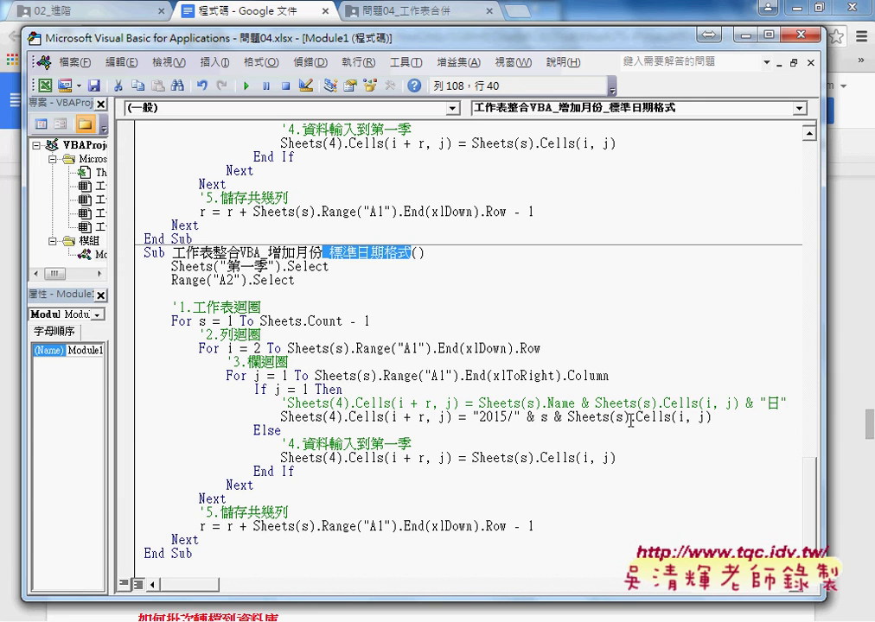
left_click_drag(287, 402, 856, 404)
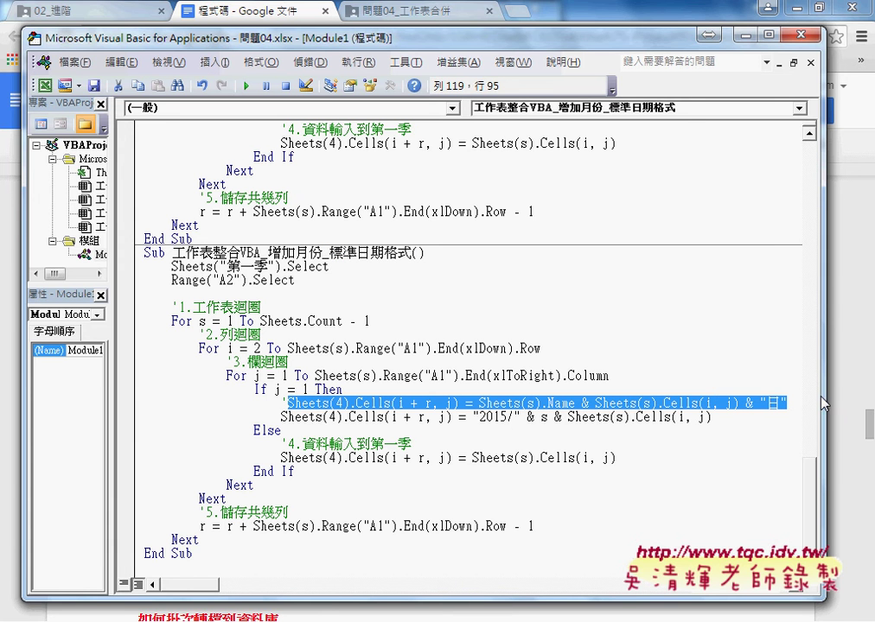
left_click(792, 404)
left_click_drag(792, 403, 283, 403)
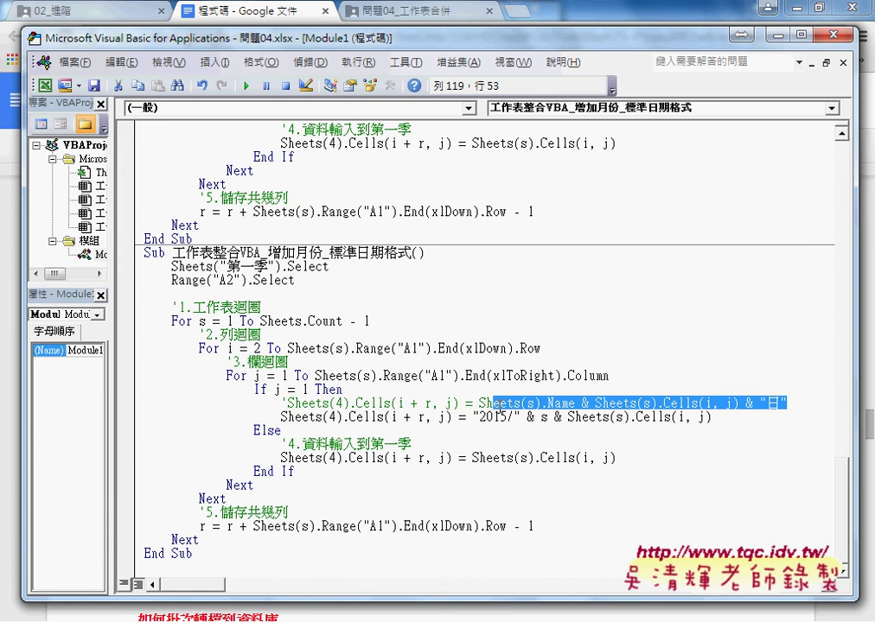
left_click(282, 403)
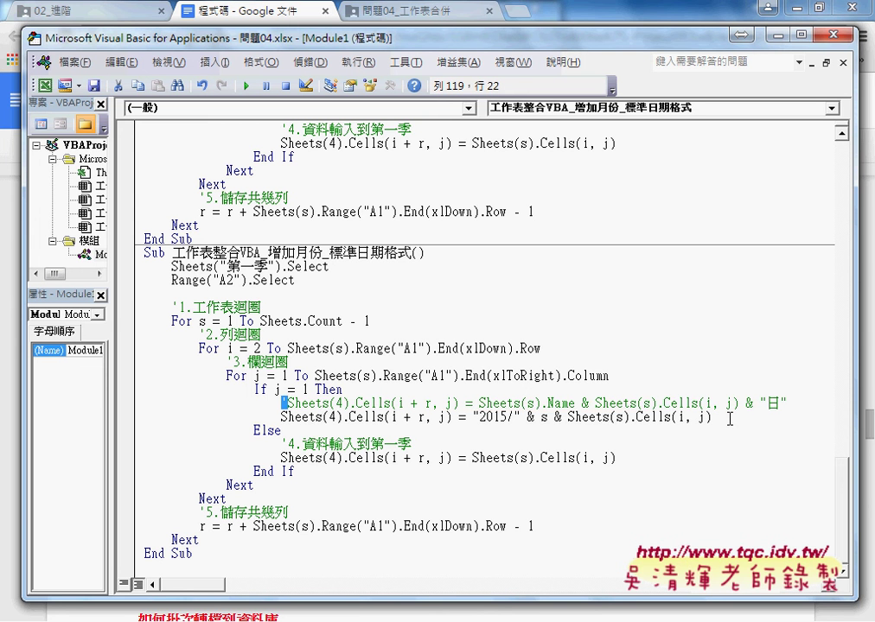
left_click_drag(712, 417, 283, 417)
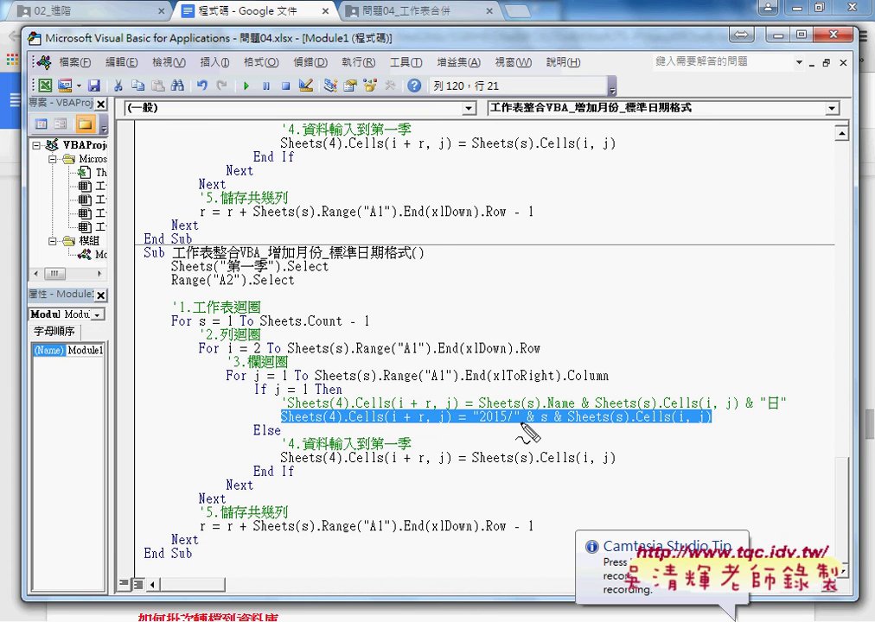
left_click_drag(473, 425, 511, 425)
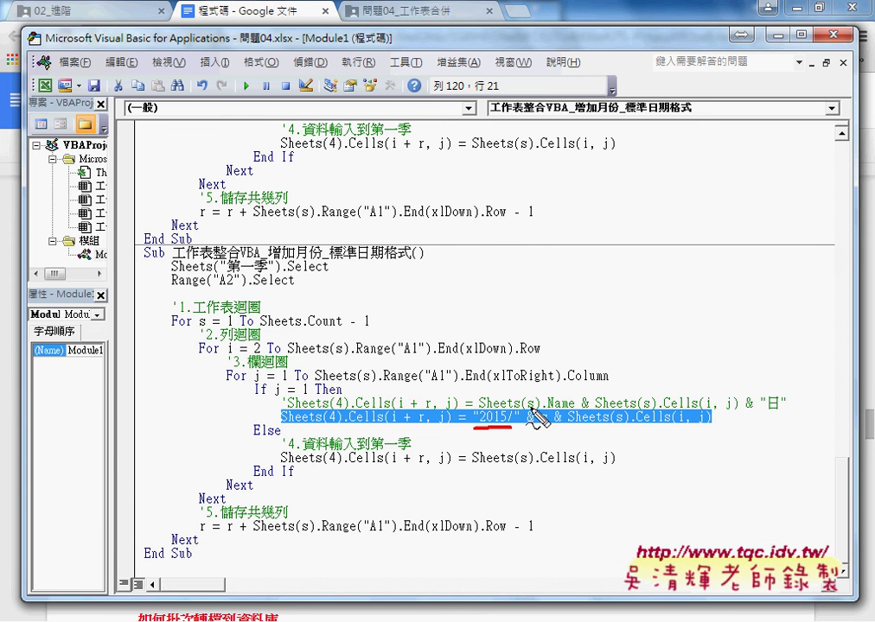
left_click_drag(540, 426, 552, 426)
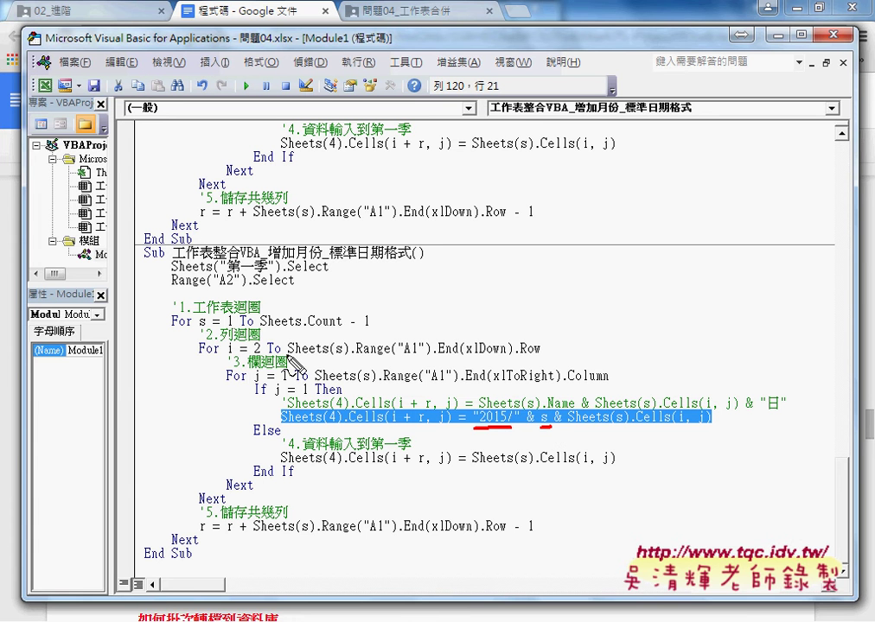
mouse_move(198, 330)
left_mouse_down()
mouse_move(489, 340)
mouse_move(550, 393)
left_mouse_up()
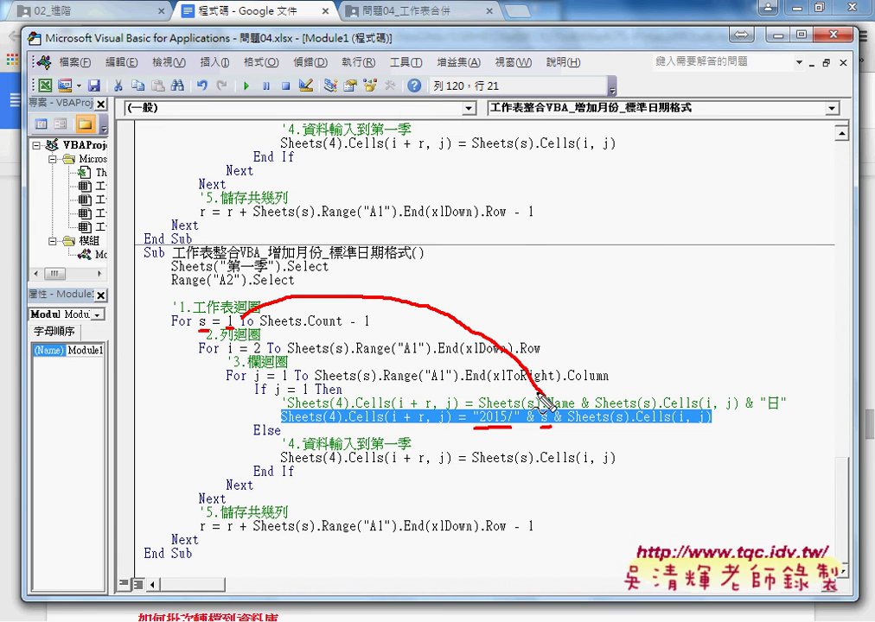
left_click_drag(577, 426, 707, 424)
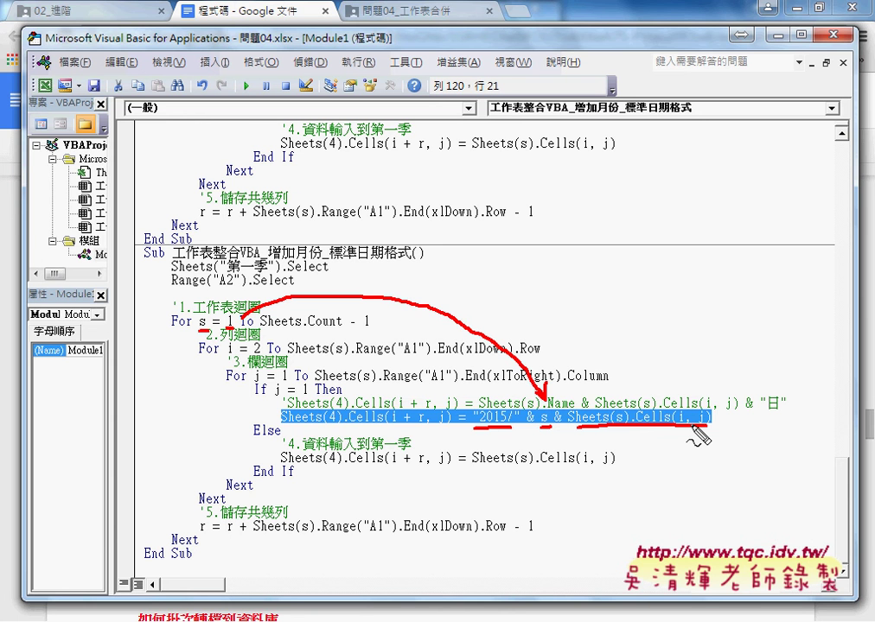
Step: Insert "/" & after s so the line builds "2015/" & s & "/" & the day
key("Escape")
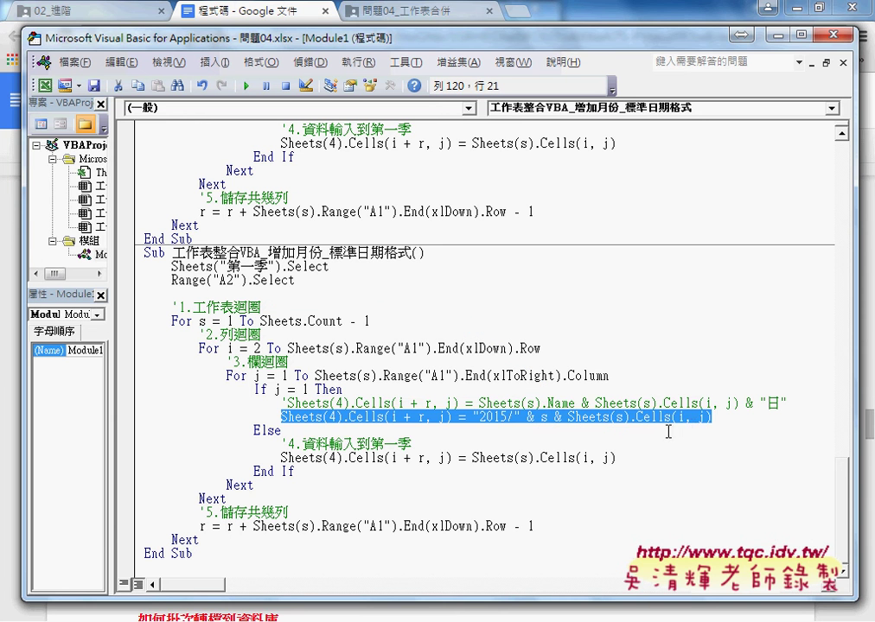
left_click(562, 417)
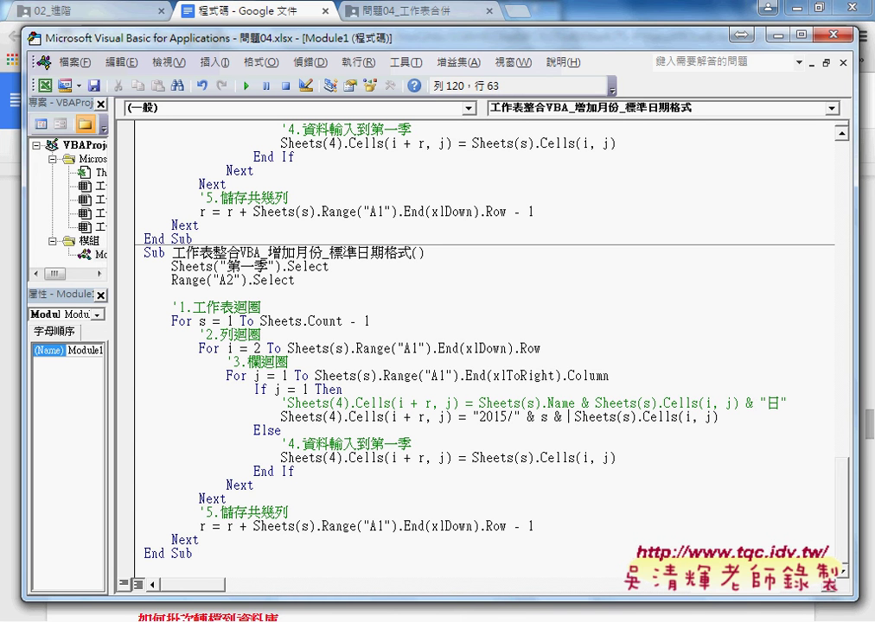
type("\"")
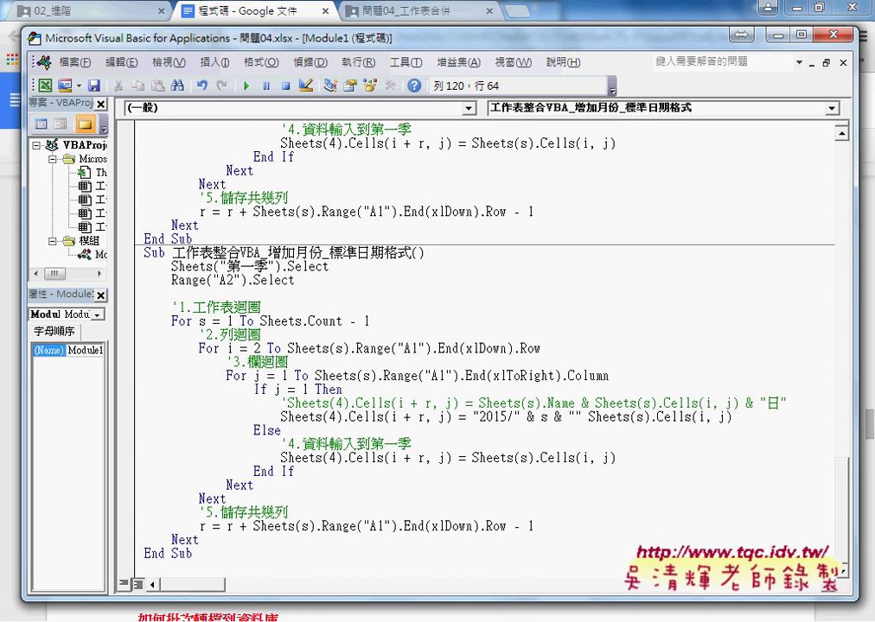
type("/\" ")
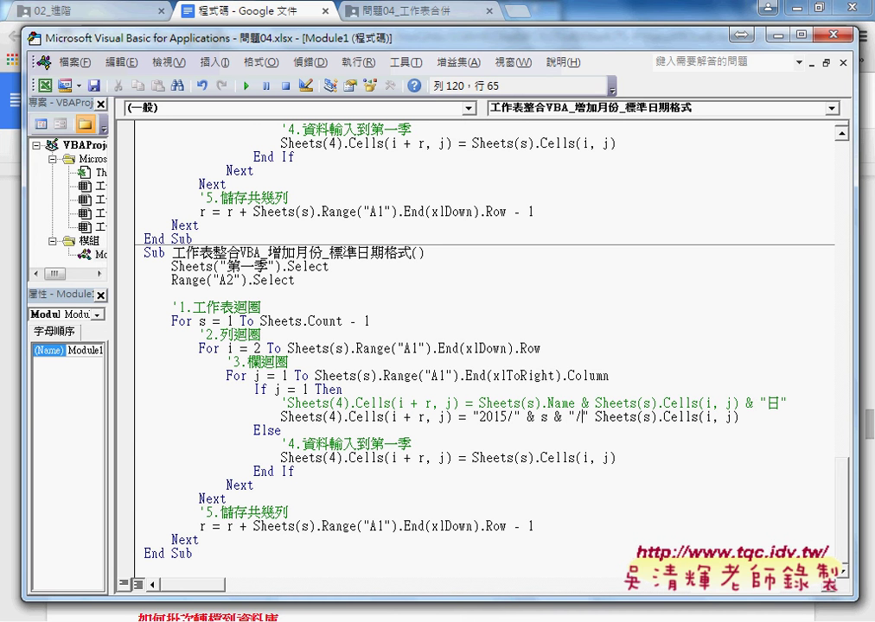
type("&")
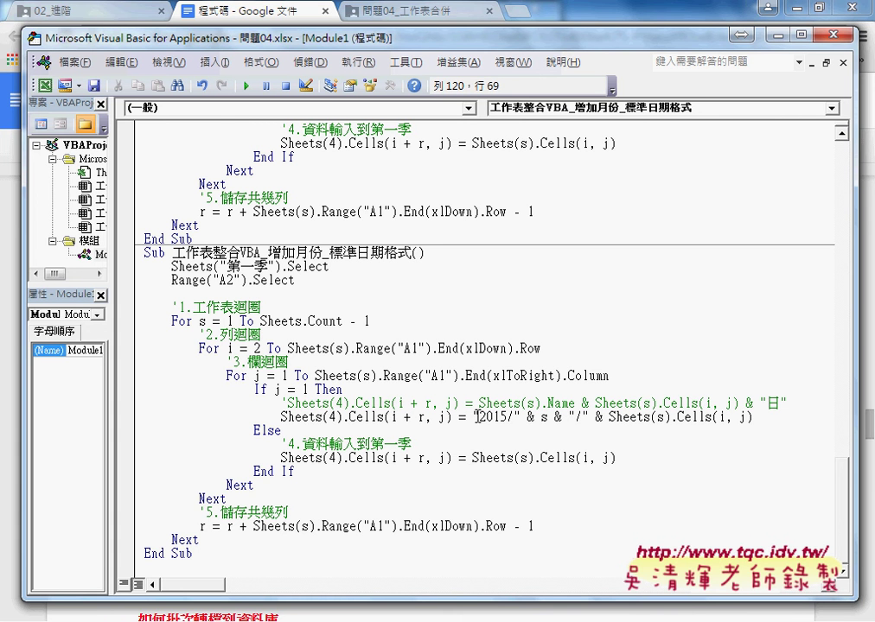
Step: Highlight the 2015/ prefix, s, and Sheets(s).Cells(i, j) parts, then minimize Chrome
left_click_drag(479, 416, 512, 417)
double_click(546, 419)
left_click_drag(608, 417, 760, 419)
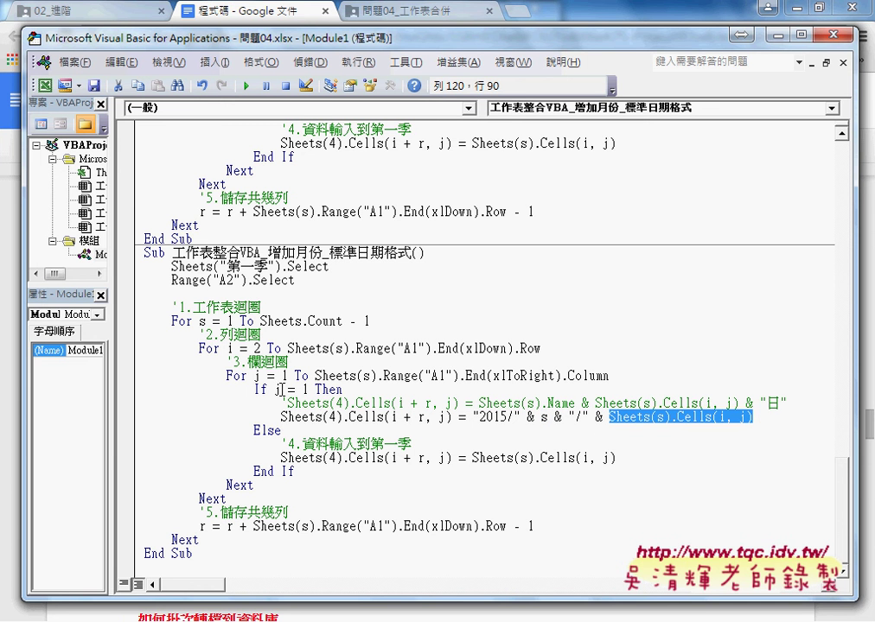
left_click(674, 444)
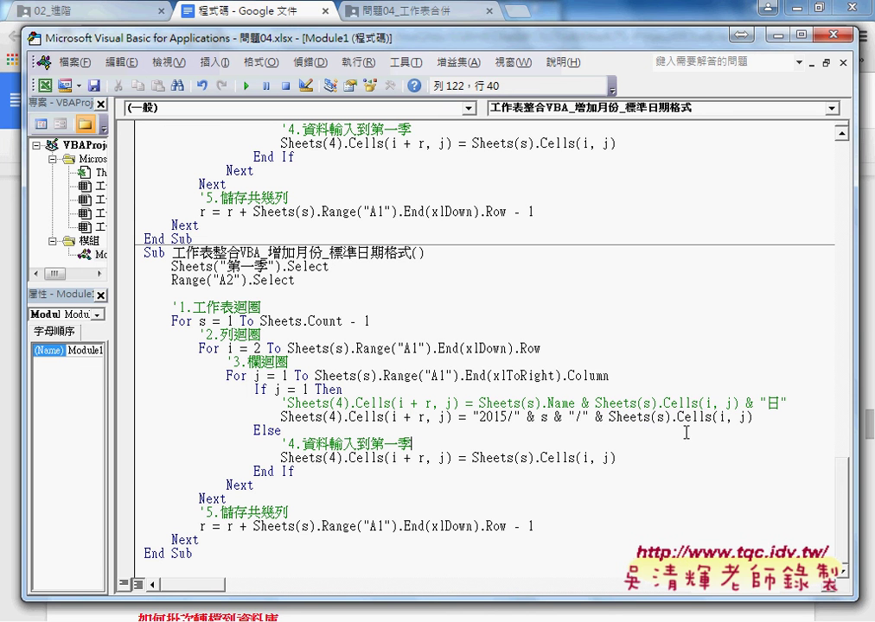
left_click_drag(756, 418, 474, 420)
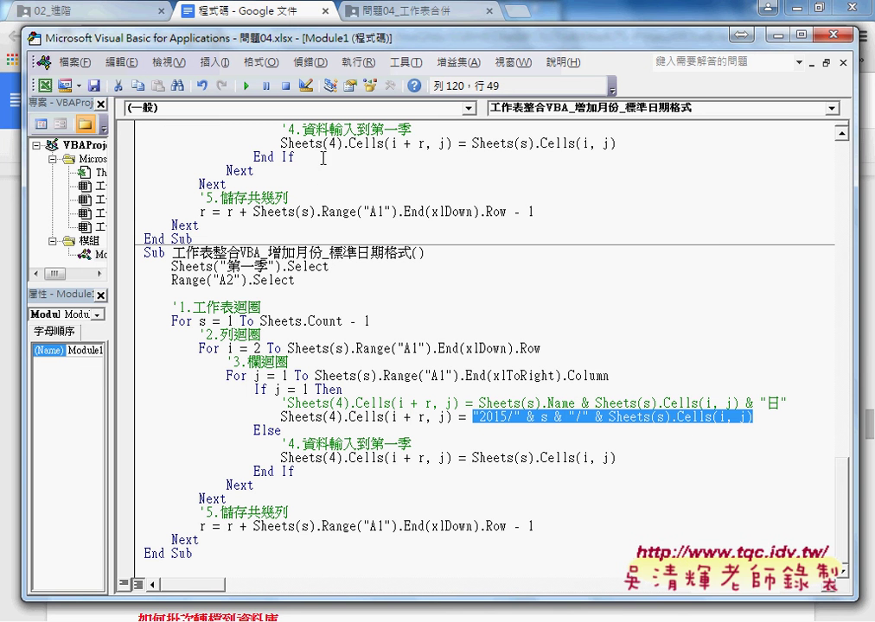
left_click(640, 9)
left_click(795, 9)
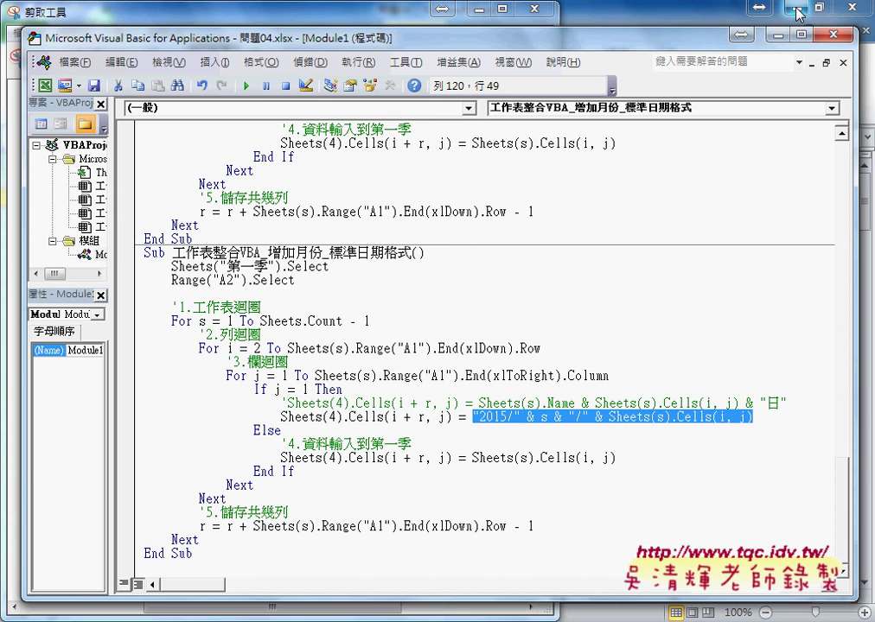
Step: Minimize the Snipping Tool and reposition and shorten the VBA editor to reveal Excel's sheet tabs
left_click(476, 8)
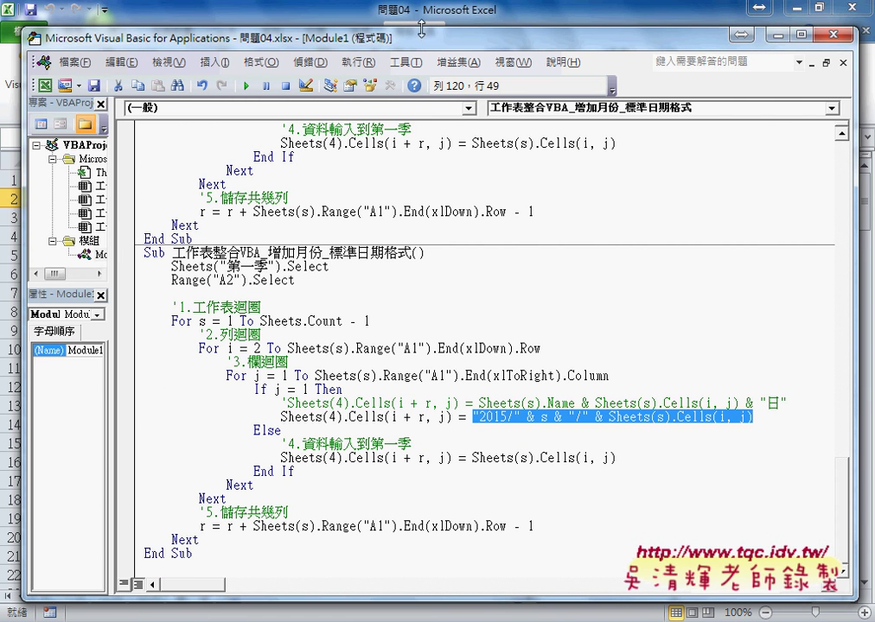
left_click_drag(421, 29, 520, 30)
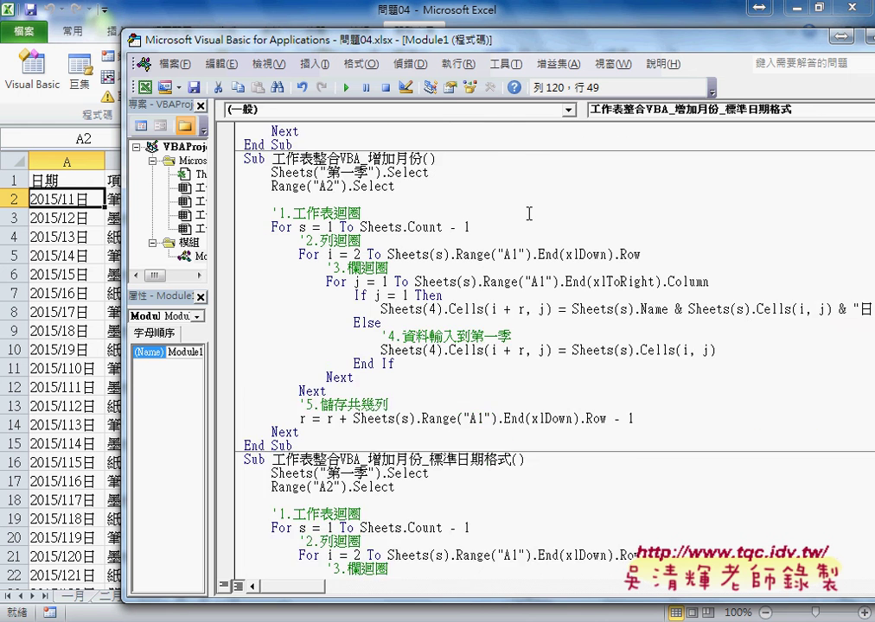
scroll(529, 213, "up", 6)
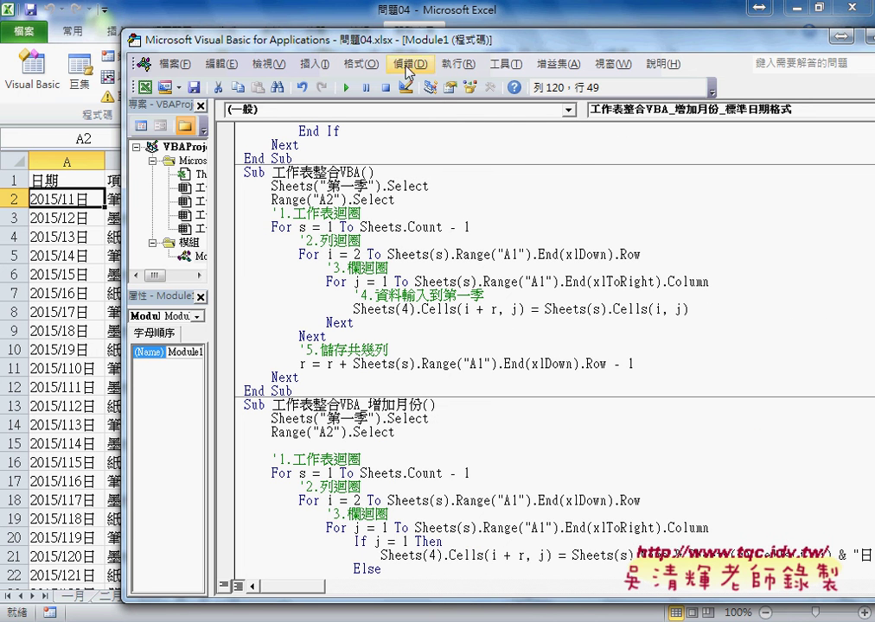
left_click_drag(398, 43, 375, 42)
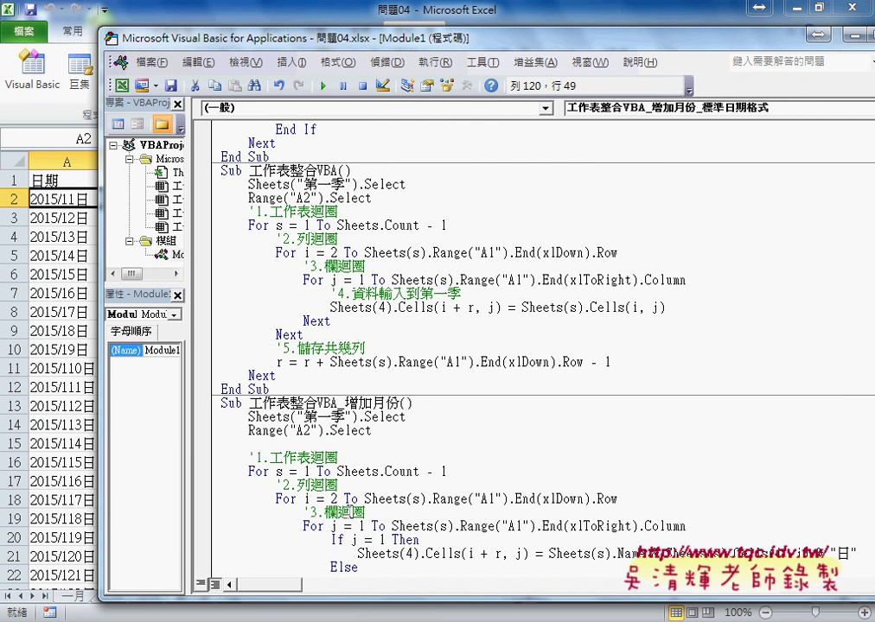
left_click_drag(355, 598, 355, 576)
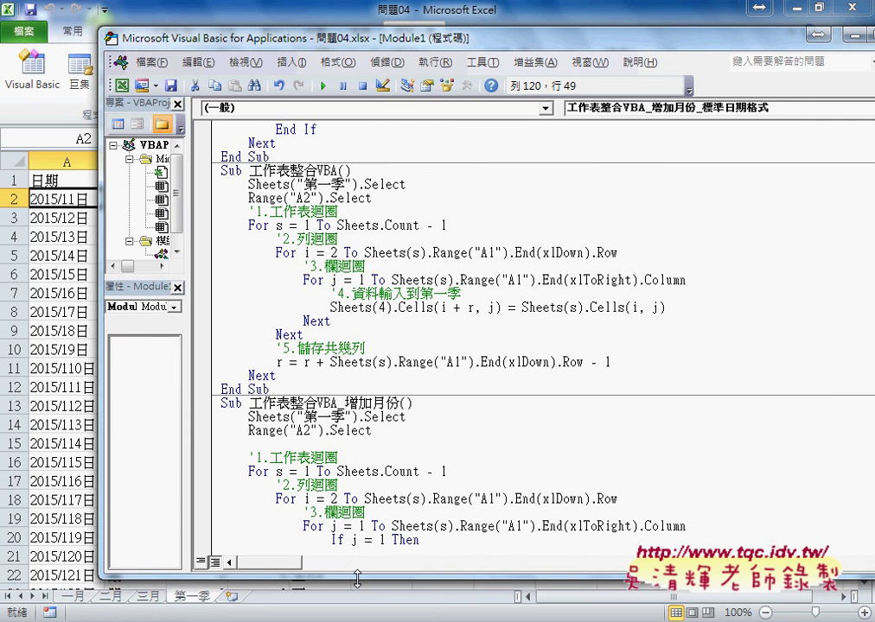
Step: Run Sub 清除資料 with F5, clearing 第一季 below its header row
scroll(361, 449, "up", 6)
scroll(361, 450, "up", 2)
scroll(362, 449, "up", 2)
scroll(361, 449, "up", 4)
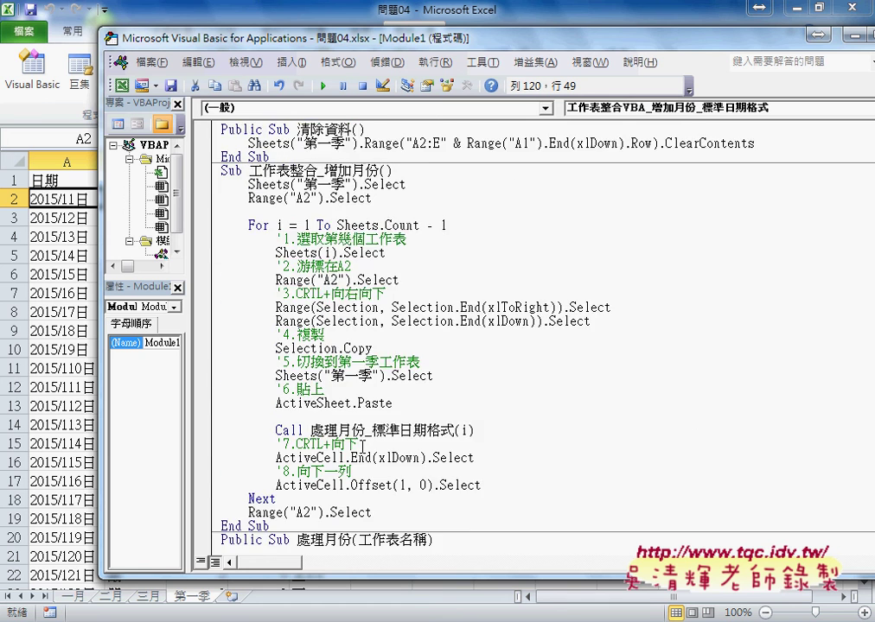
scroll(362, 450, "up", 2)
left_click(353, 213)
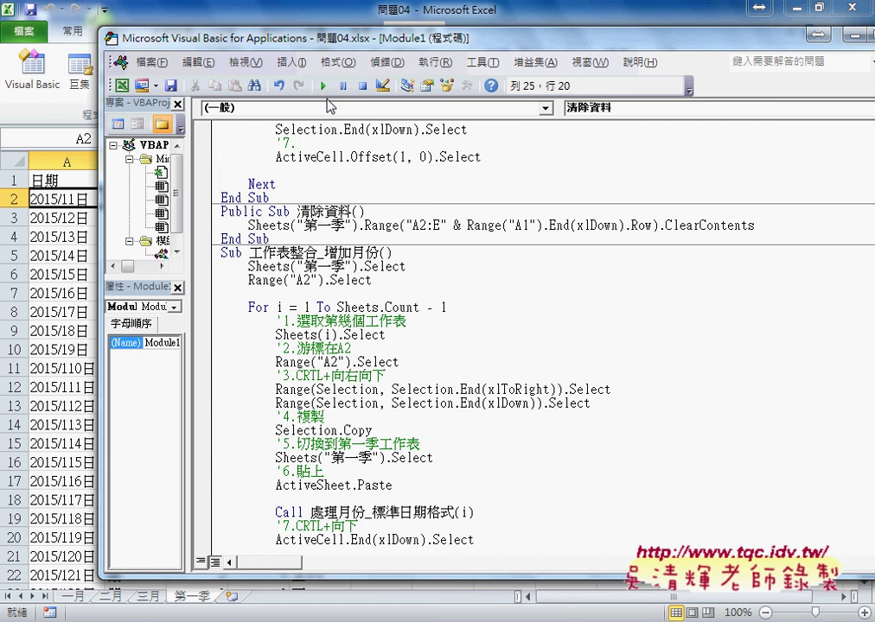
key("F5")
scroll(336, 129, "down", 6)
scroll(371, 348, "down", 9)
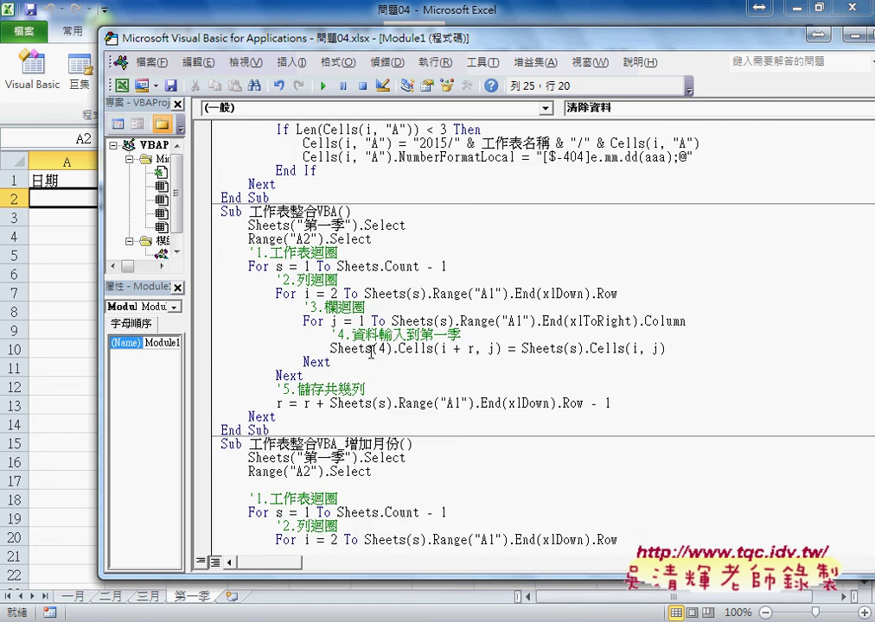
scroll(371, 348, "down", 6)
scroll(372, 348, "down", 3)
Step: Run Sub 工作表整合VBA_增加月份_標準日期格式 from the toolbar
left_click(324, 254)
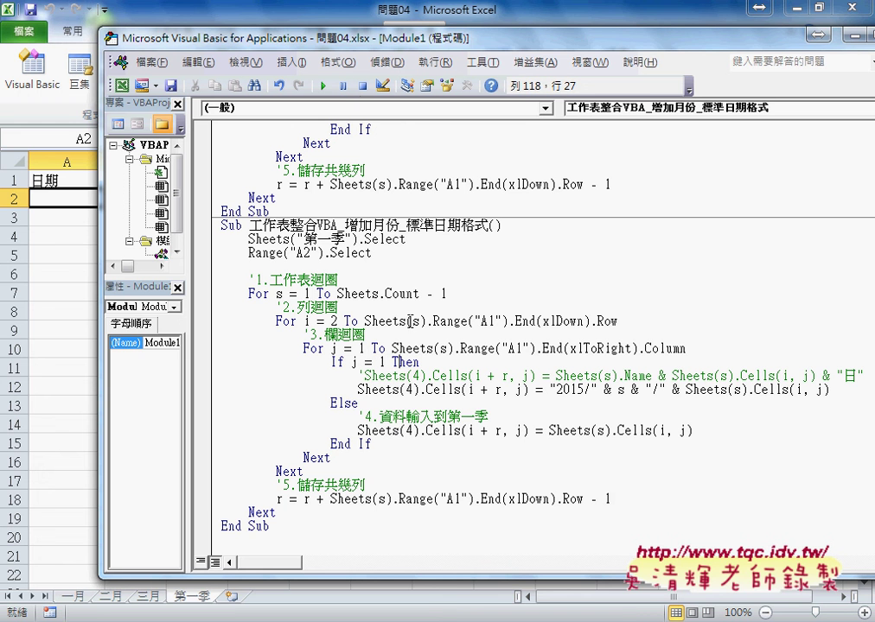
left_click(321, 86)
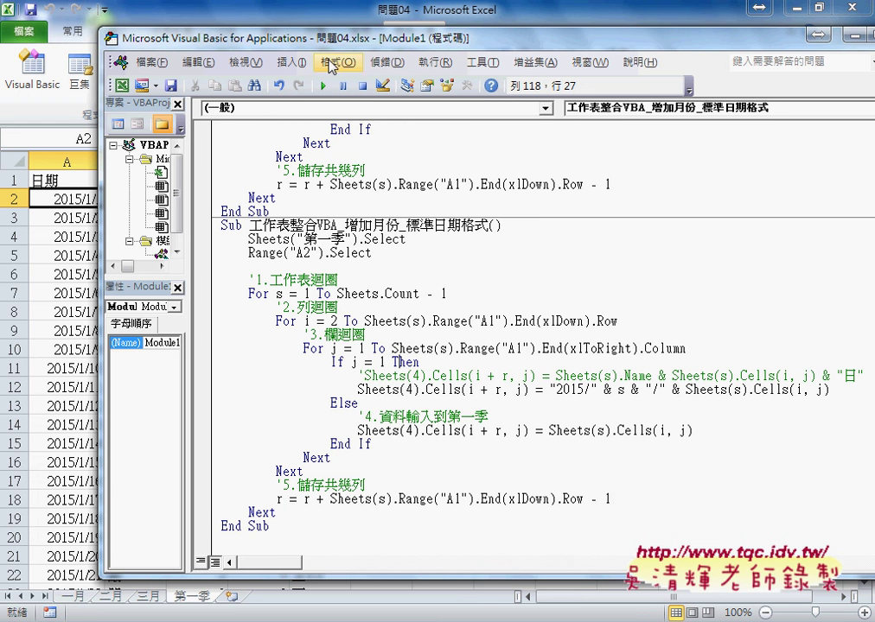
left_click_drag(309, 44, 335, 45)
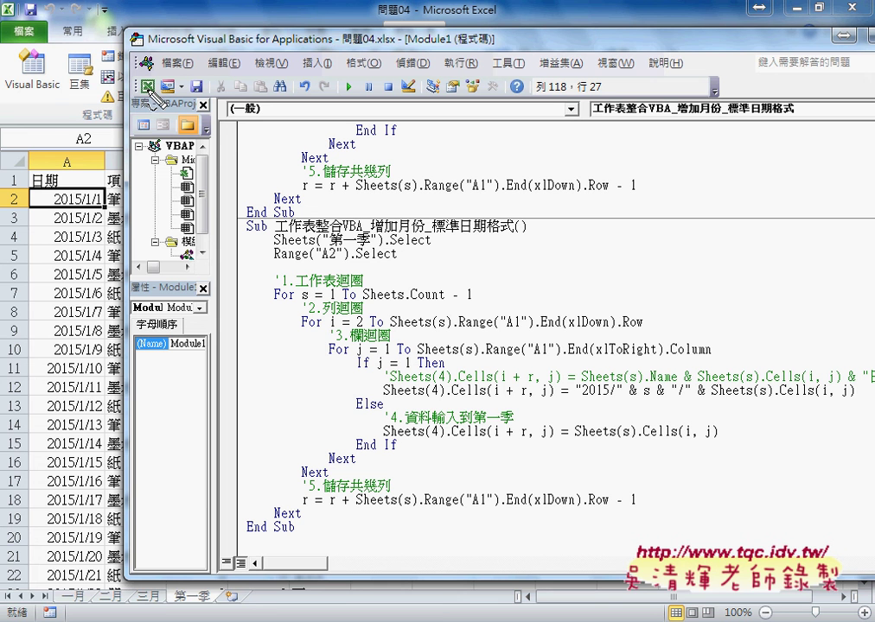
Step: Mark the 2015/1/1 date in A2 and the 第一季 tab, then clear the annotations
mouse_move(106, 207)
left_mouse_down()
mouse_move(55, 208)
mouse_move(101, 208)
left_mouse_up()
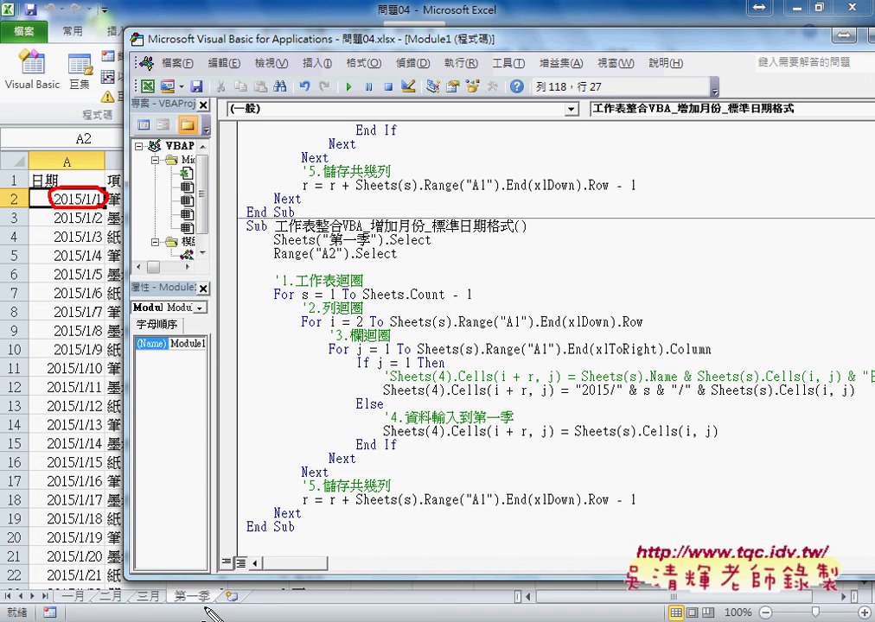
left_click_drag(206, 609, 229, 607)
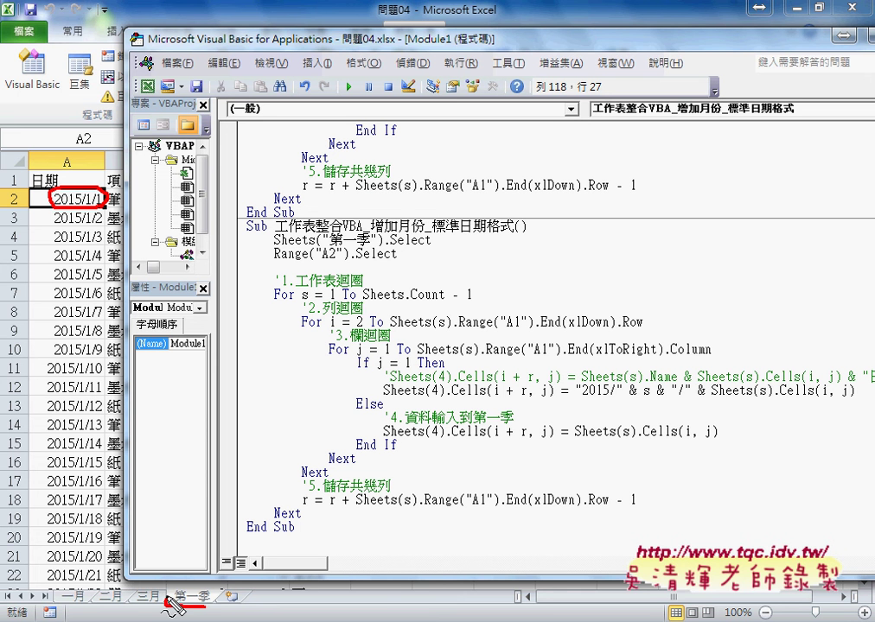
key("Escape")
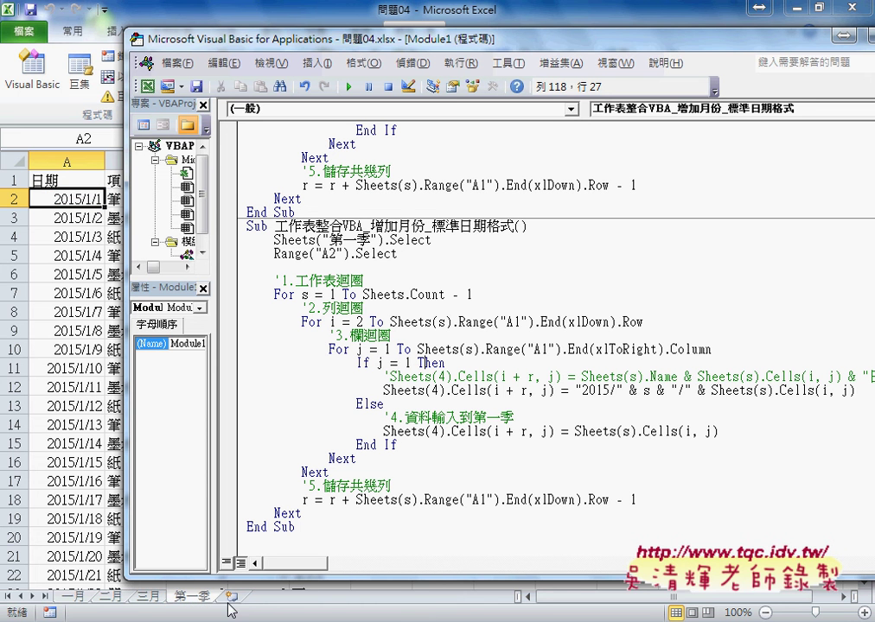
Step: Close the VBA editor and view 一月, 二月, 三月, ending on 第一季 to check the dates
left_click(95, 487)
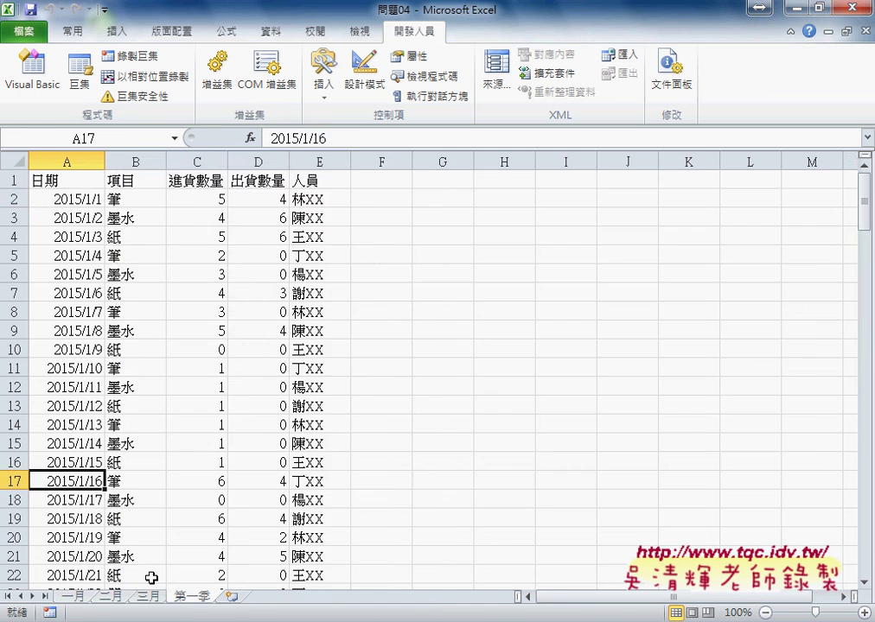
left_click(75, 598)
left_click(103, 598)
left_click(148, 597)
left_click(190, 597)
left_click_drag(205, 610, 214, 613)
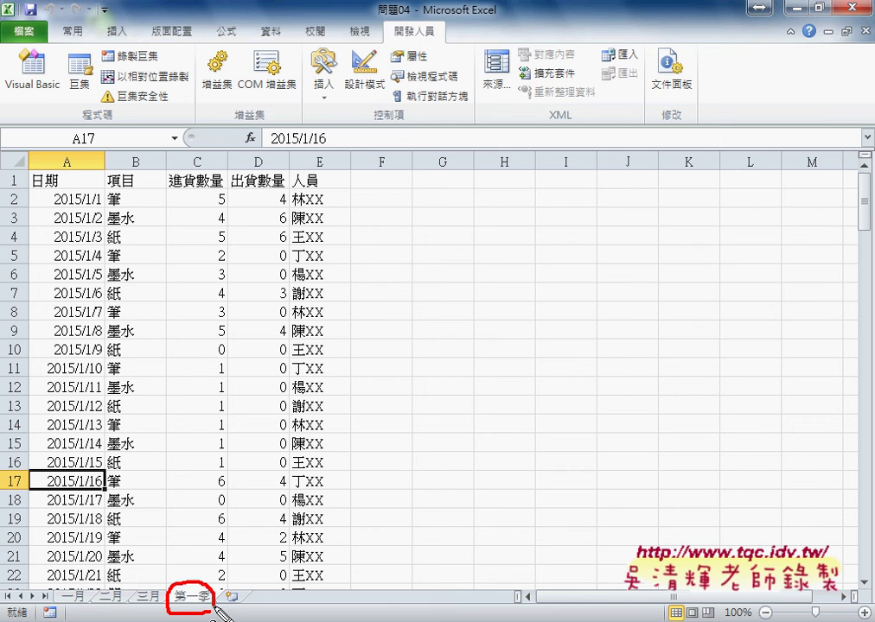